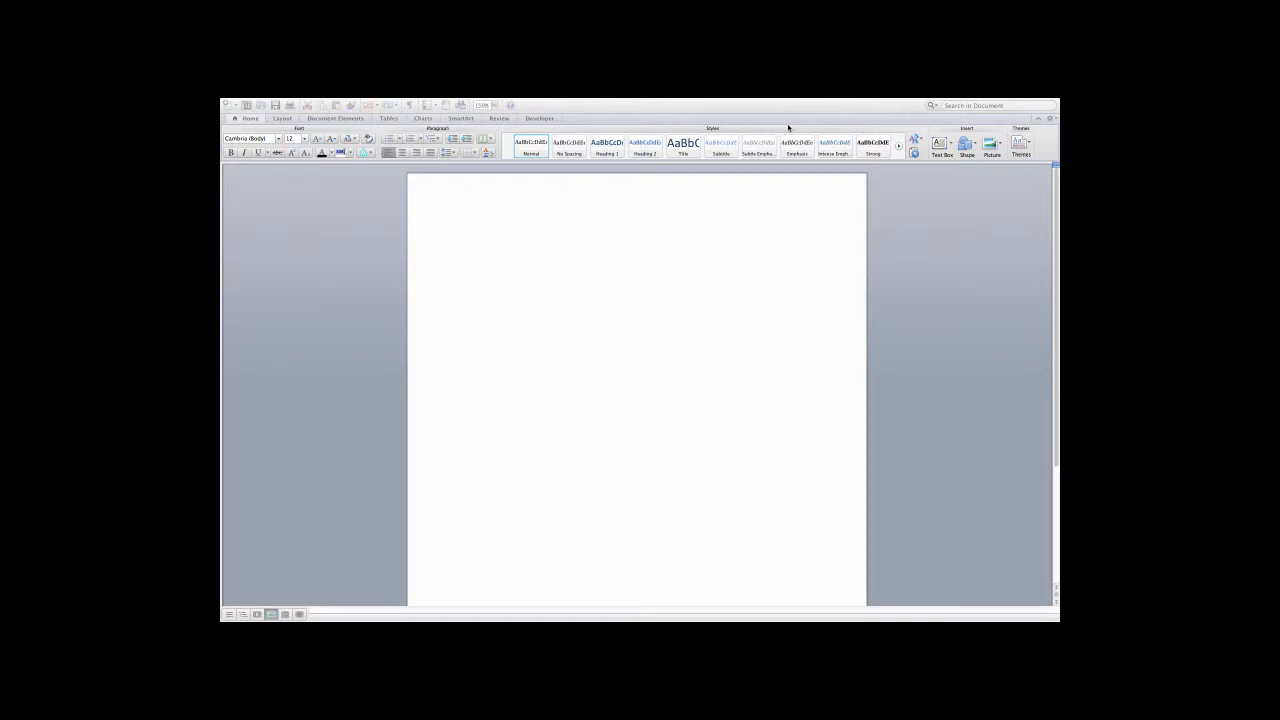
# Insert a table with one column and three rows at the start of the page and resize it into a narrower, taller box.
pyautogui.click(640, 223)
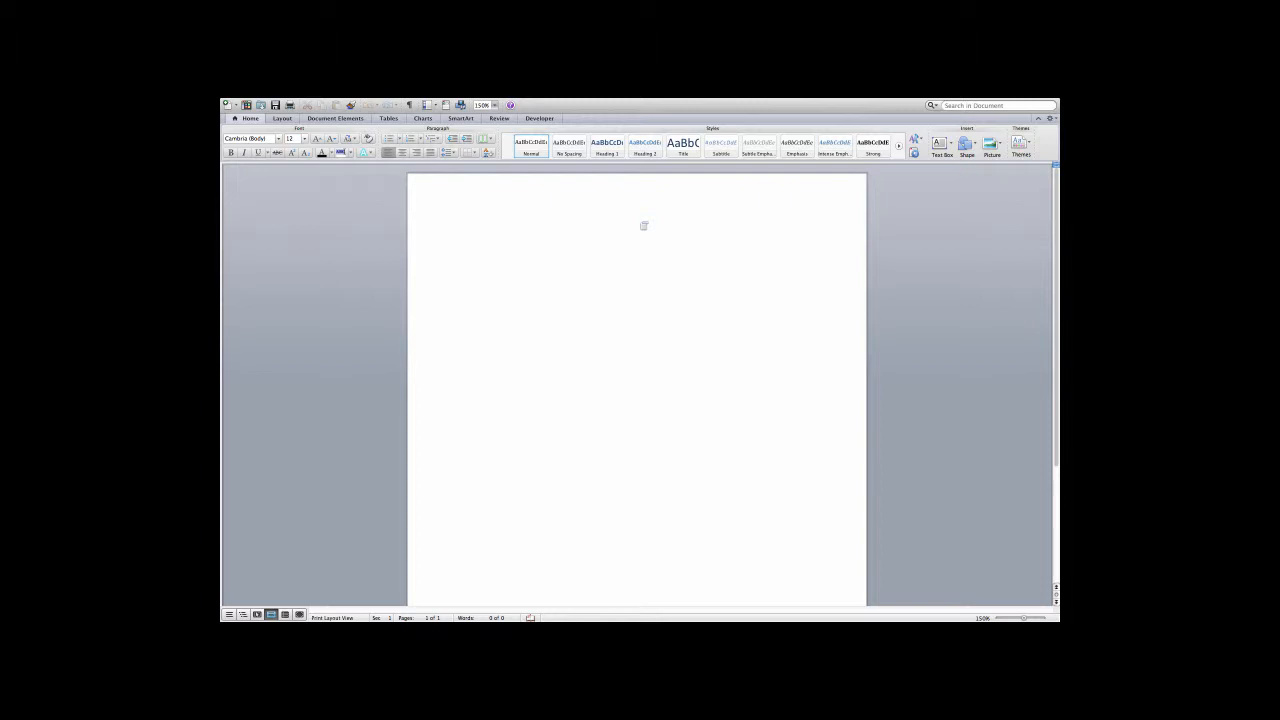
pyautogui.click(396, 119)
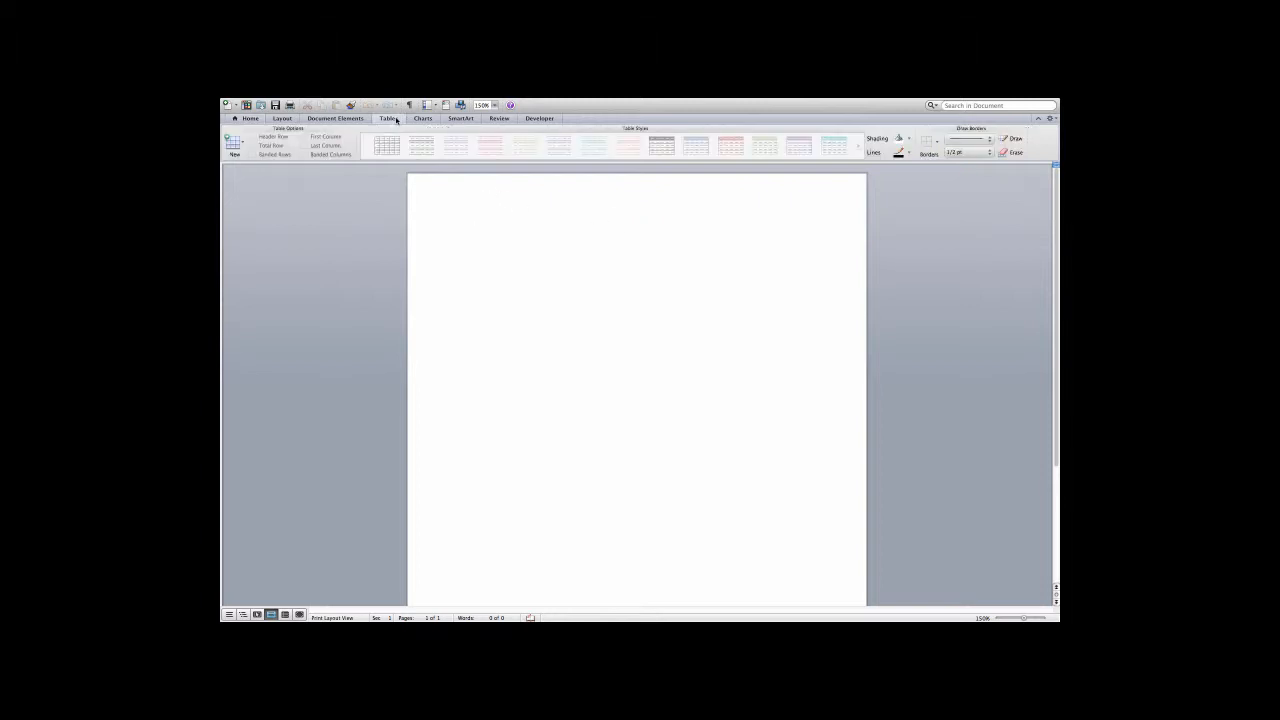
pyautogui.click(233, 143)
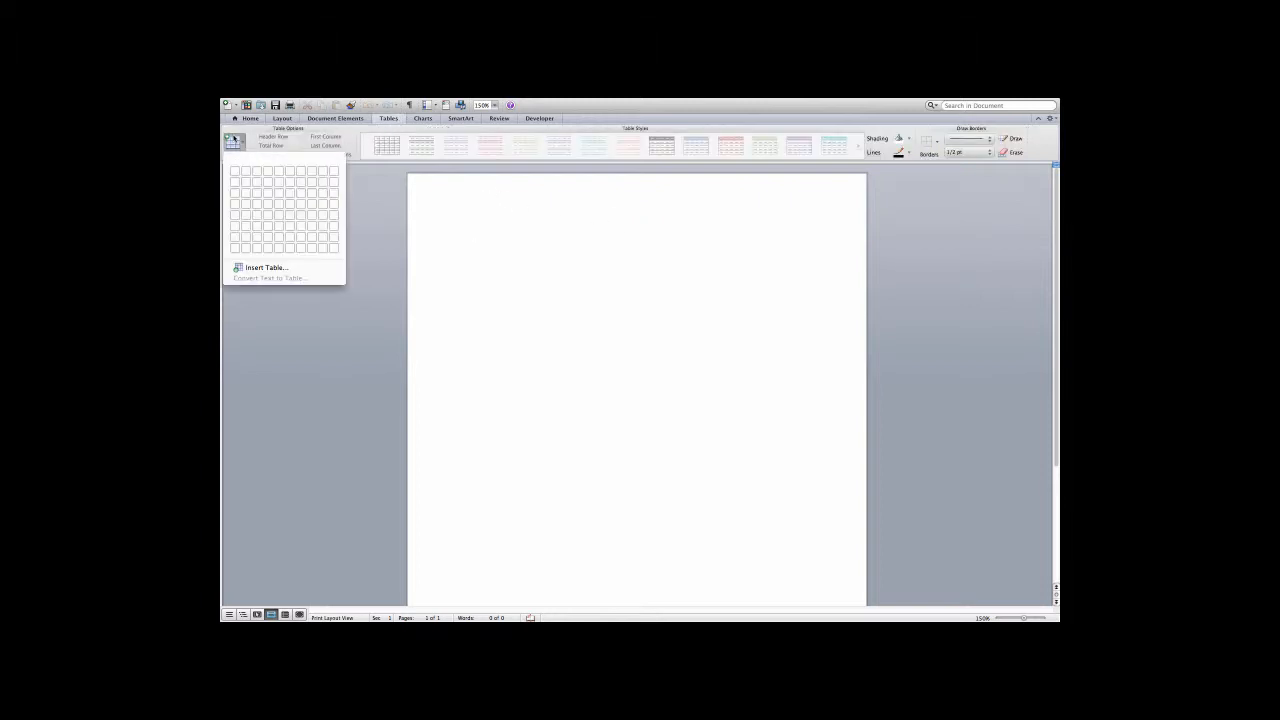
pyautogui.click(236, 195)
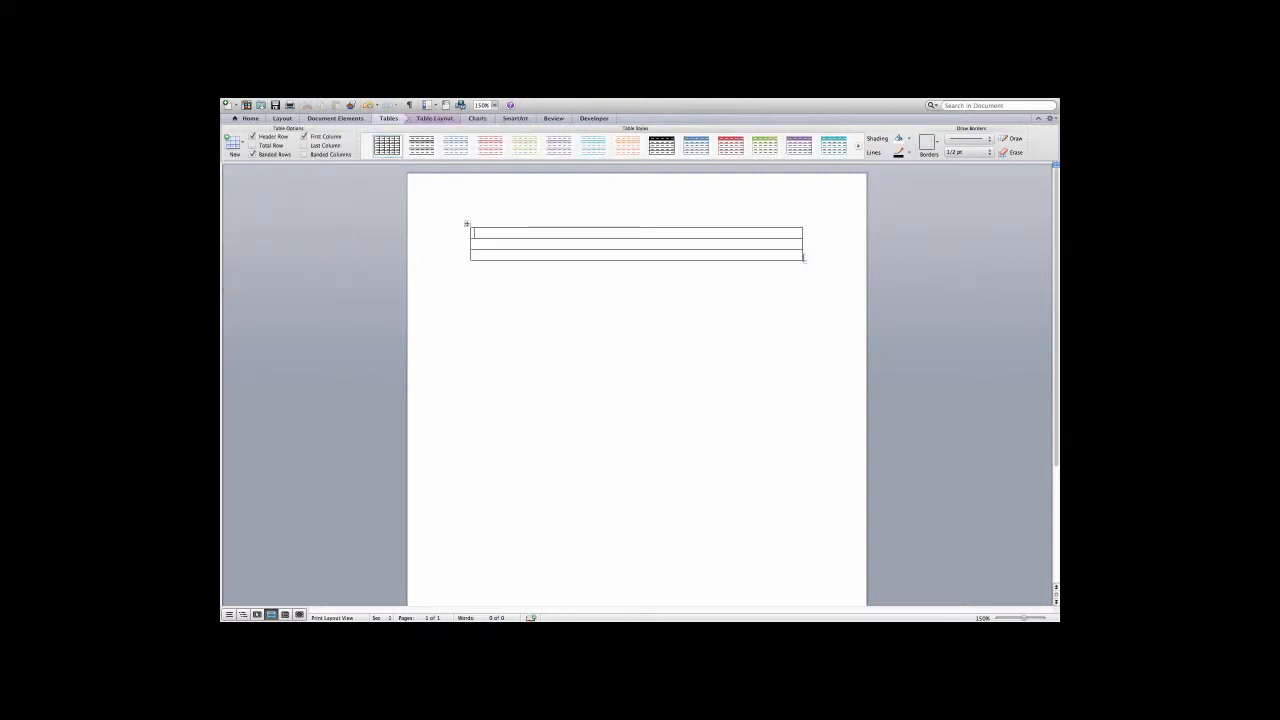
pyautogui.moveTo(804, 259); pyautogui.dragTo(651, 400)
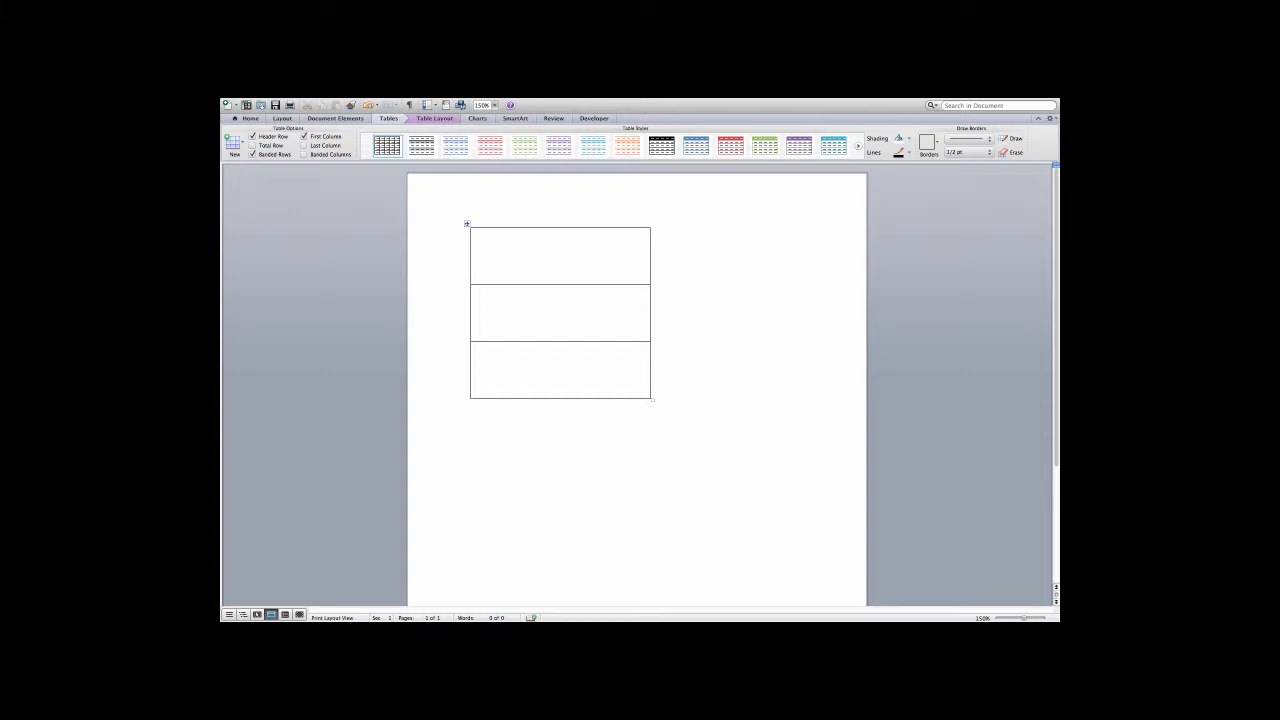
# Enter Student as a bold class name in the first row and start the second row with a minus sign.
pyautogui.write('udent')
pyautogui.moveTo(528, 240); pyautogui.dragTo(449, 227)
pyautogui.press('super+b')
pyautogui.click(490, 293)
# Set the font size of all three table rows to 16.
pyautogui.click(250, 118)
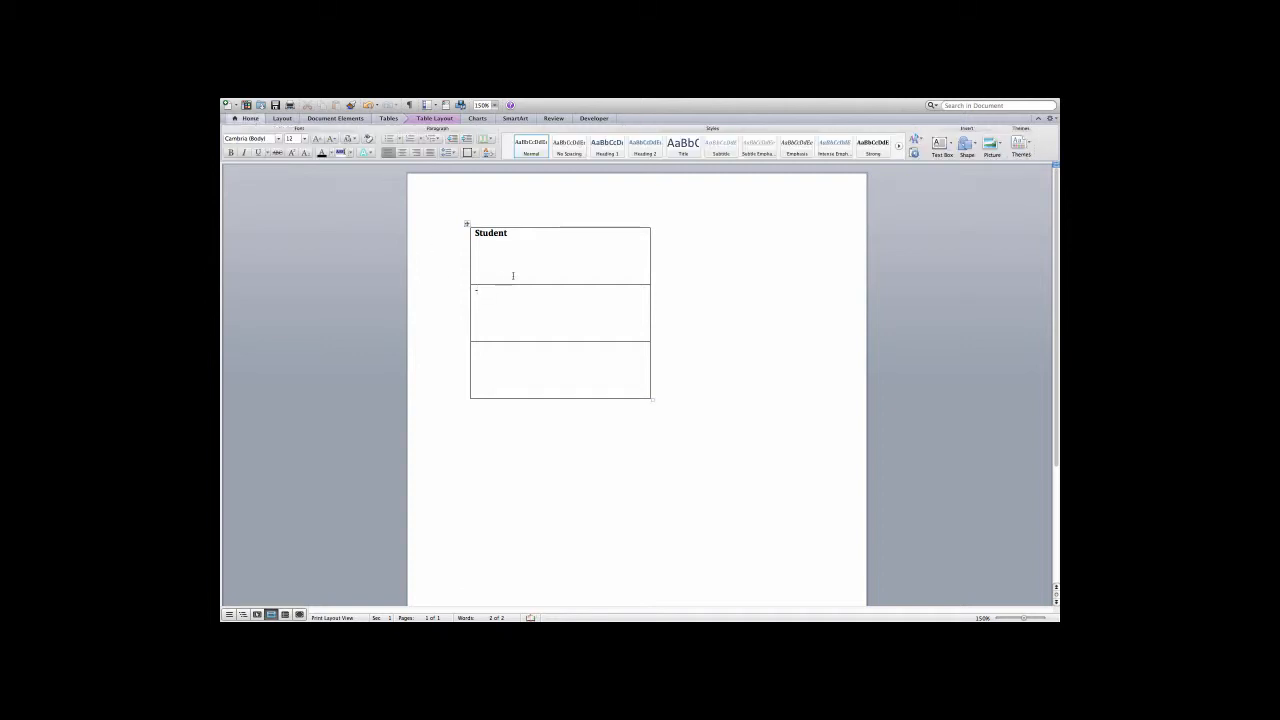
pyautogui.click(305, 139)
pyautogui.click(300, 198)
pyautogui.moveTo(474, 232); pyautogui.dragTo(501, 376)
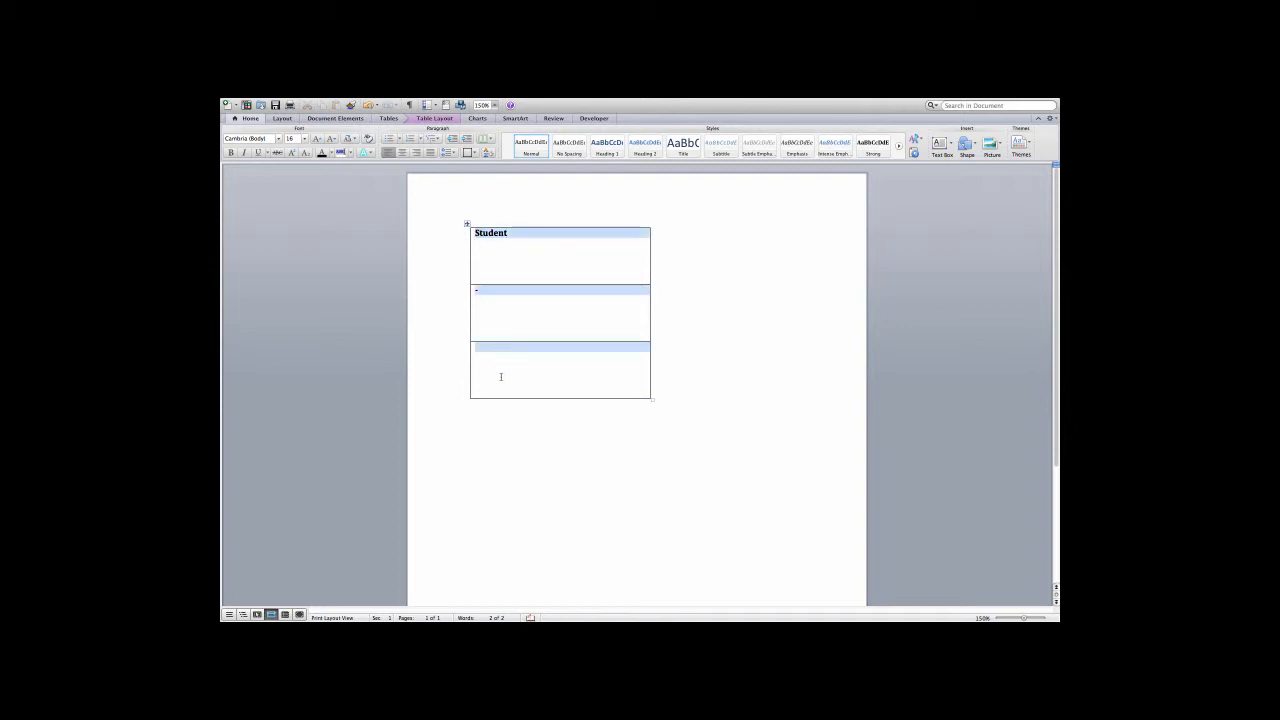
pyautogui.click(305, 139)
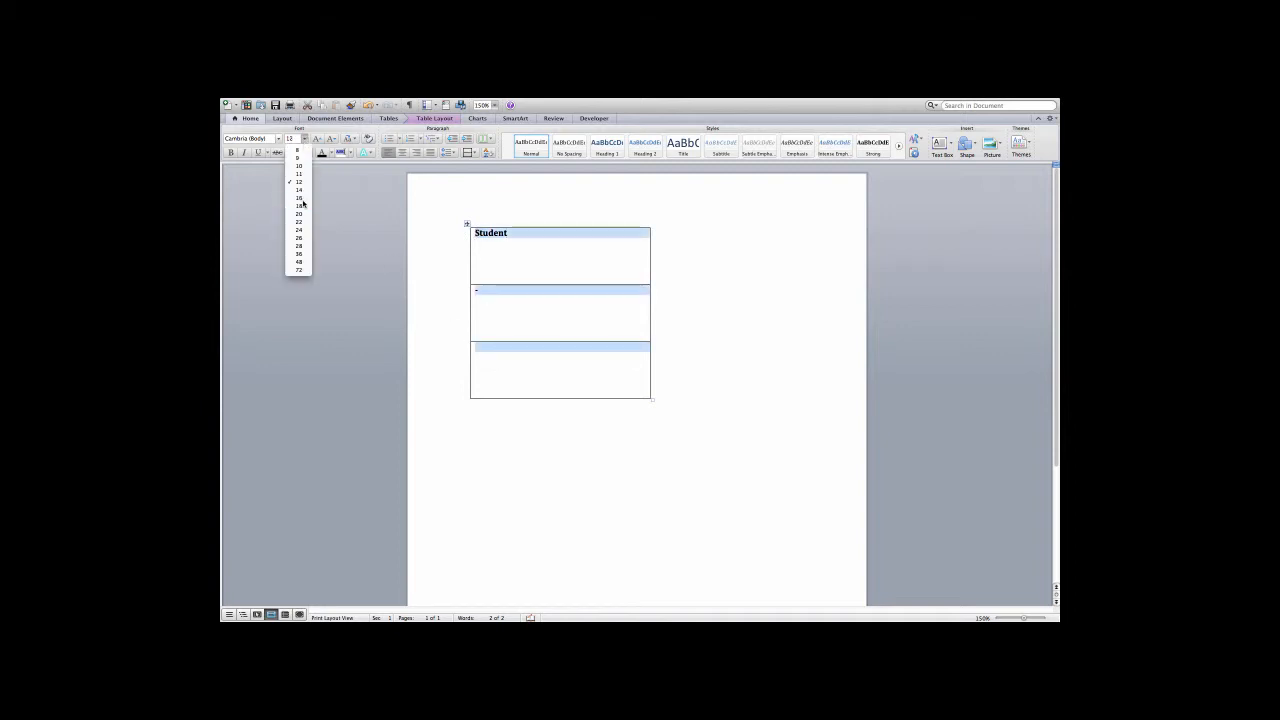
pyautogui.click(300, 198)
# Enter the private attribute "-studentId : num" in the second row.
pyautogui.click(484, 292)
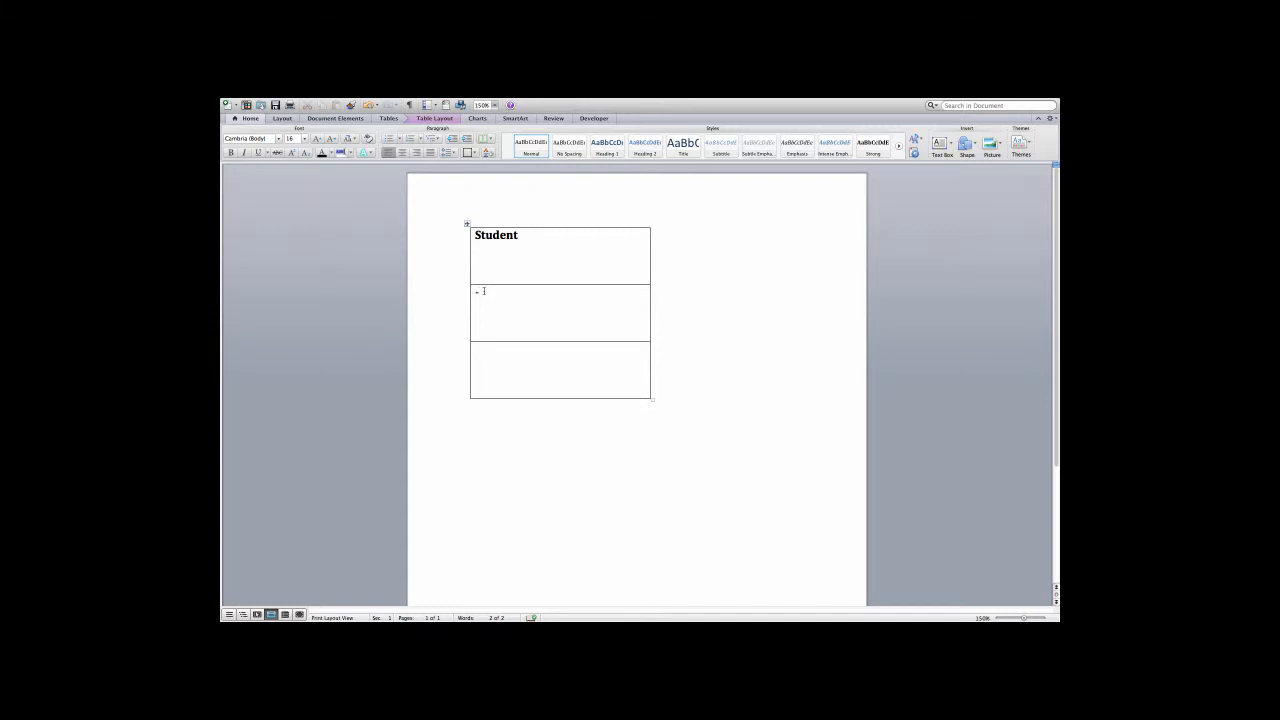
pyautogui.write('student')
pyautogui.write('Id')
pyautogui.write(' : n')
pyautogui.write('um')
# Add the attributes "-firstName : string" and "-lastName :string" on separate lines below studentId.
pyautogui.write('firs')
pyautogui.write('tNam')
pyautogui.write('e :')
pyautogui.write(' string ')
pyautogui.write('-')
pyautogui.write('lastName')
pyautogui.write(' :')
pyautogui.write('string')
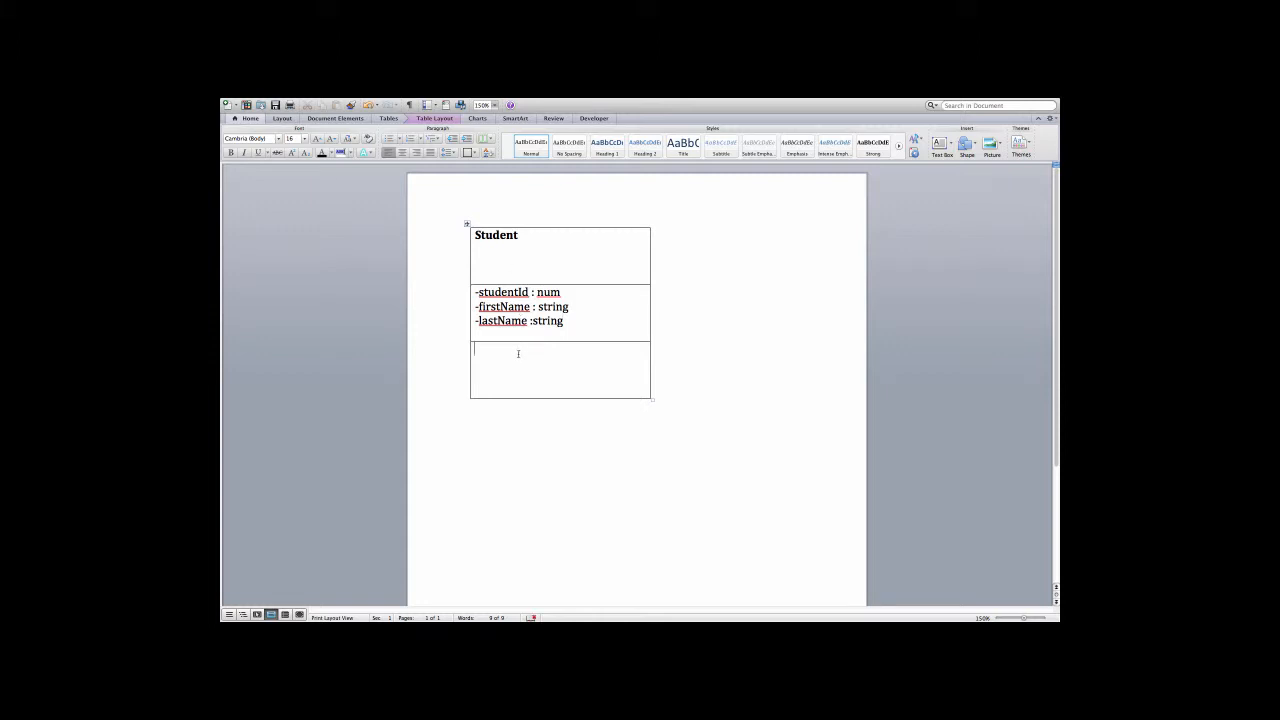
# Narrow the table and enter the methods "+setStudentID(number)" and "+setFirstName: (string)" on separate lines in the third row.
pyautogui.moveTo(650, 355); pyautogui.dragTo(603, 355)
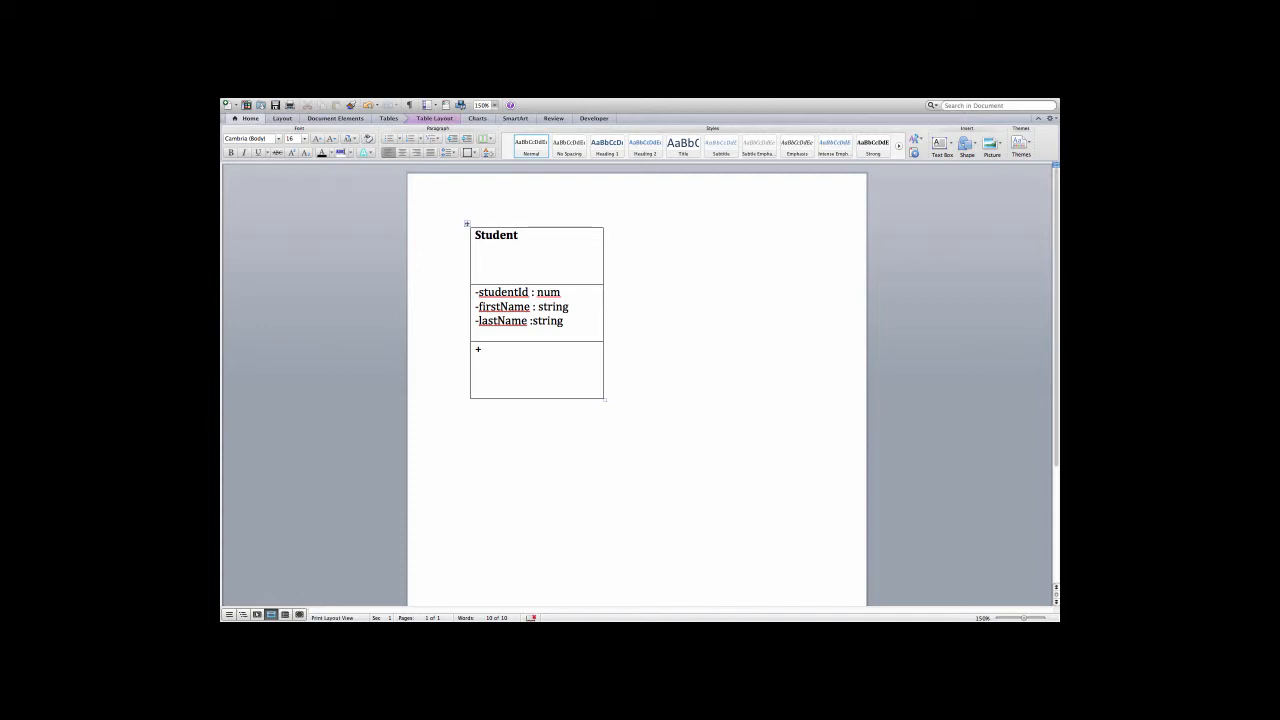
pyautogui.write('setStudentID(number)')
pyautogui.press('Return')
pyautogui.write('+set')
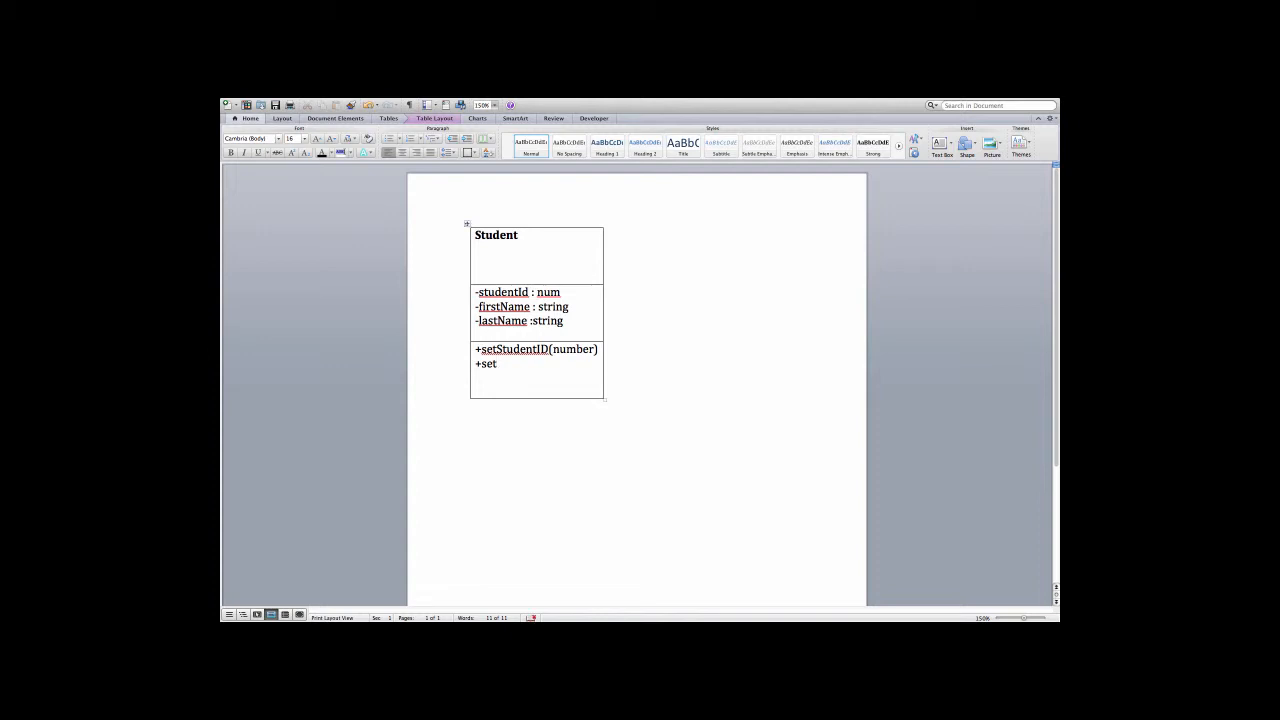
pyautogui.write('FirstName: (string)')
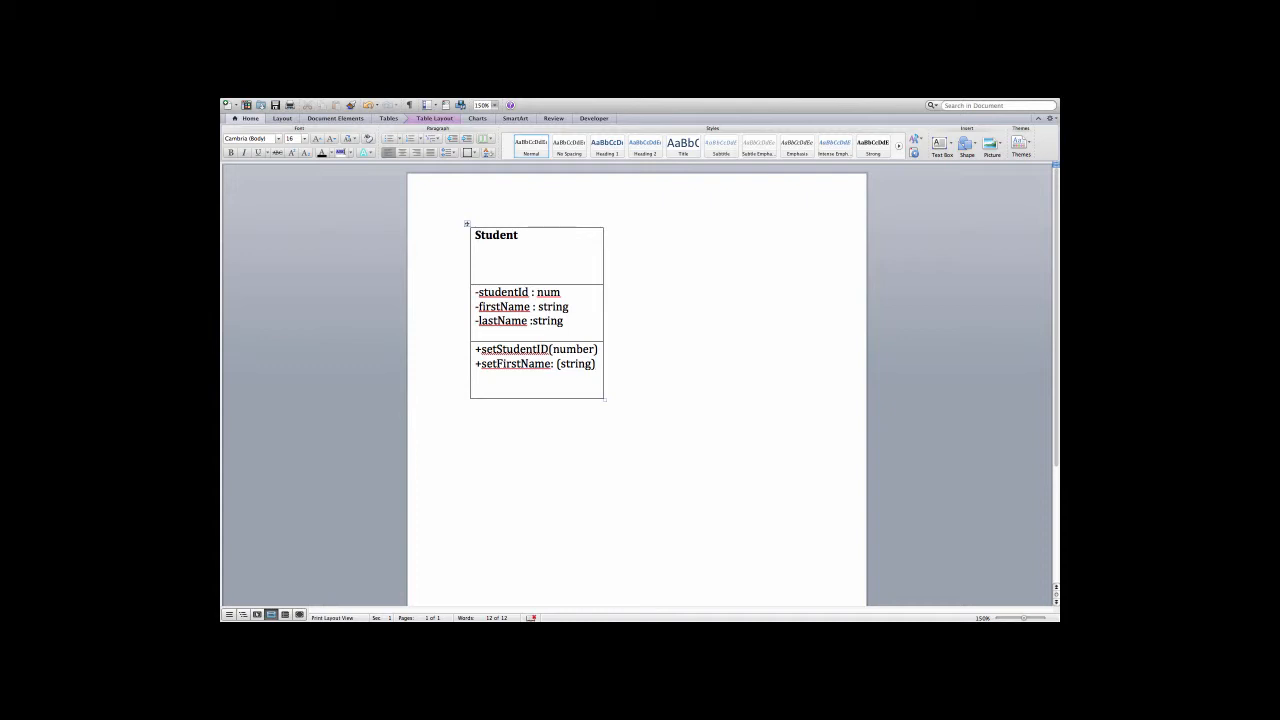
pyautogui.press('Return')
# Complete the first method as "+setStudentID(stuID : number) : void" and widen the table so it fits on one line.
pyautogui.write('stuID')
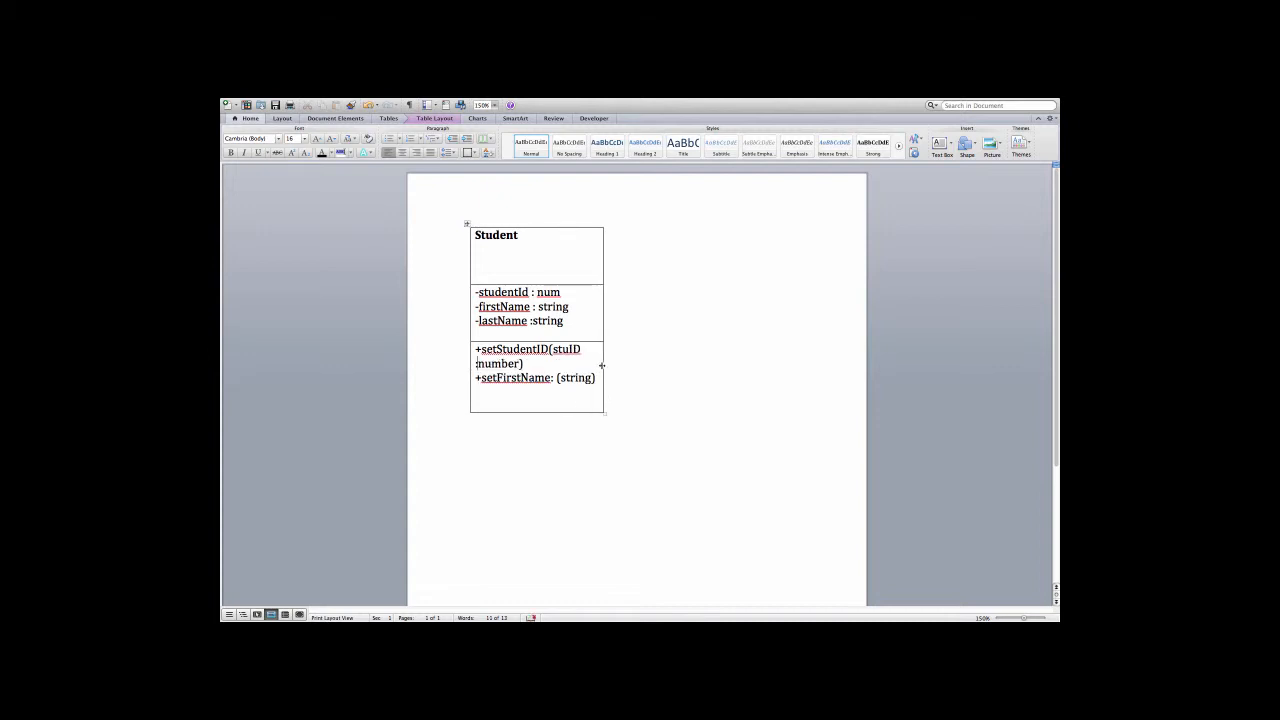
pyautogui.moveTo(602, 365); pyautogui.dragTo(650, 365)
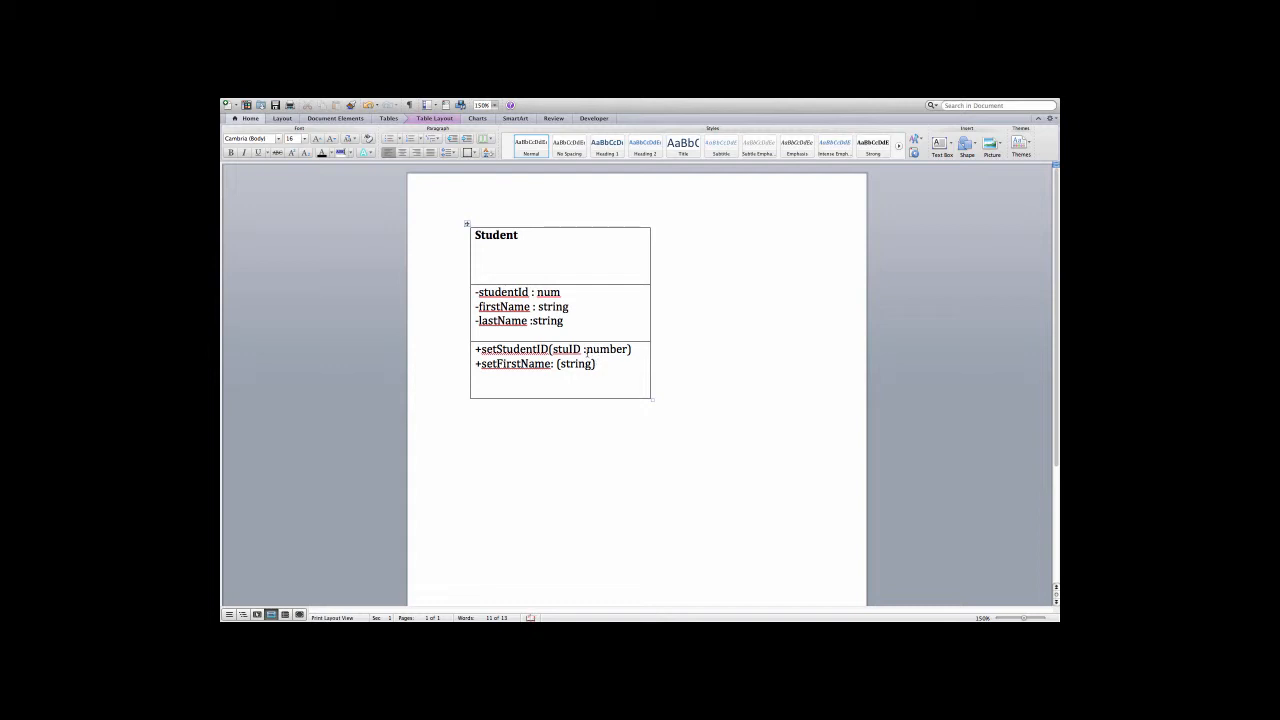
pyautogui.click(585, 349)
pyautogui.write('bo')
pyautogui.press('BackSpace')
pyautogui.press('BackSpace')
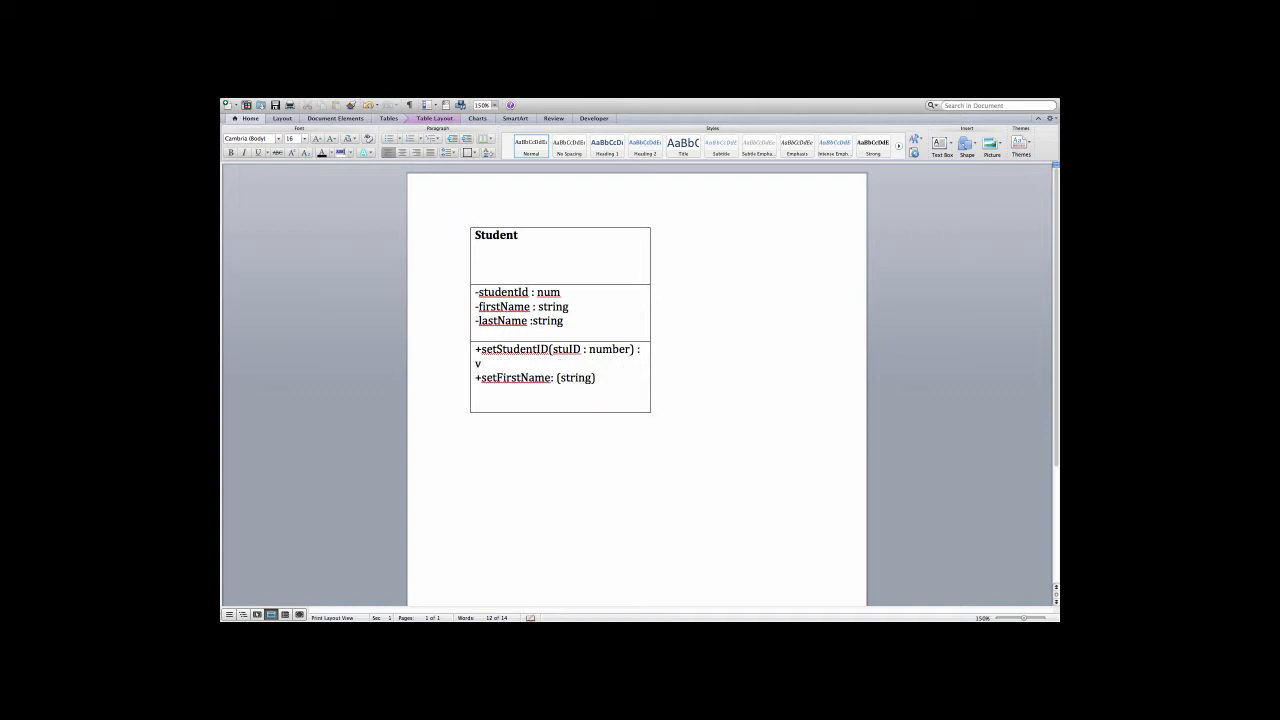
pyautogui.write('void')
pyautogui.moveTo(650, 334); pyautogui.dragTo(680, 334)
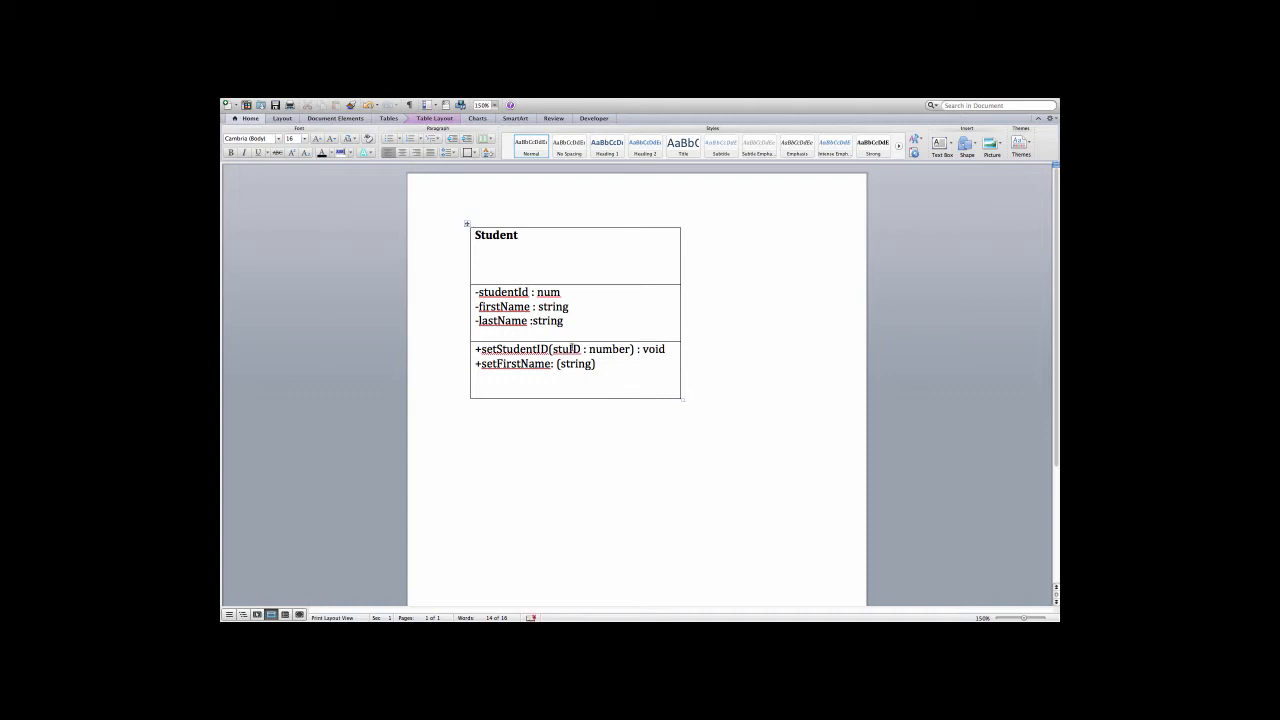
# Change the setStudentID parameter name to stuId with a lowercase d.
pyautogui.click(579, 349)
pyautogui.press('BackSpace')
pyautogui.write('d')
# Complete the second method as "+setFirstName: (fName: string) : void" and add "+setLastName: (lName: string) :void" below it.
pyautogui.click(559, 364)
pyautogui.write('fName:')
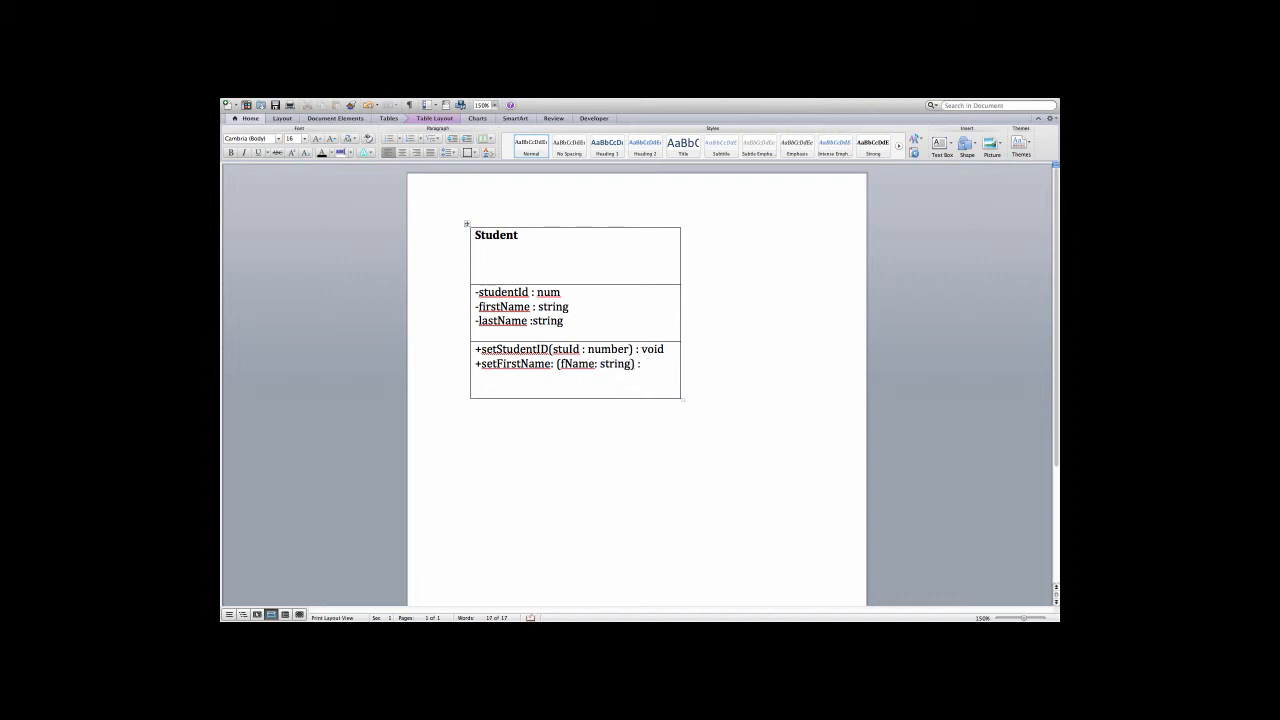
pyautogui.write(': void')
pyautogui.press('Return')
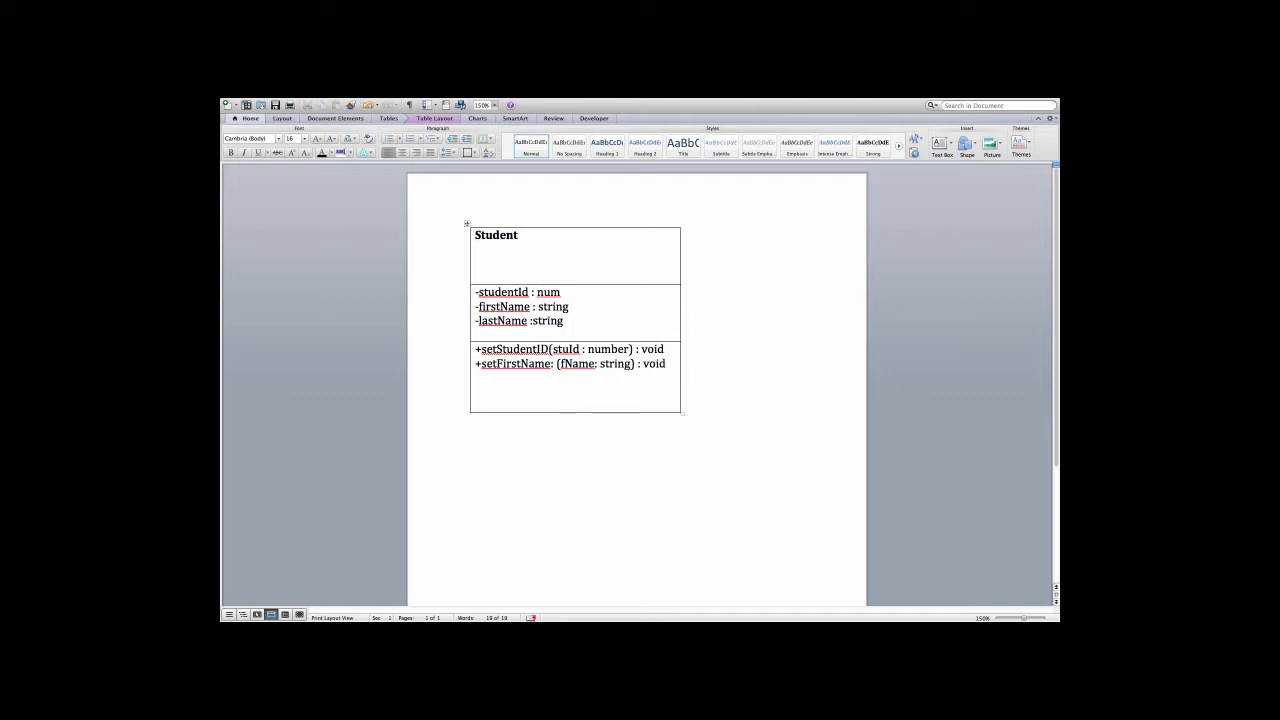
pyautogui.write('+setLastName: (l')
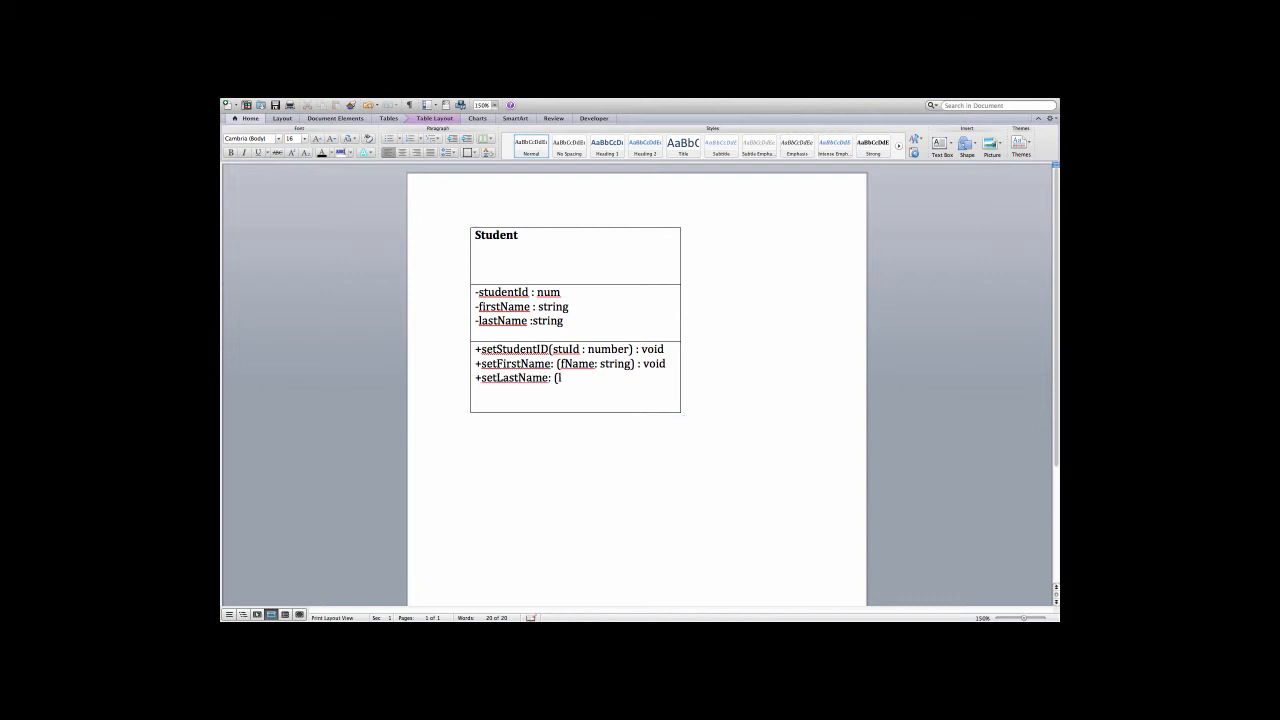
pyautogui.write('Name: string) :void')
# Leave a blank line after the setters and add "+getStudentID():num", "+getFirstName():string" and "+getLastName():string" on separate lines.
pyautogui.press('Return')
pyautogui.press('Return')
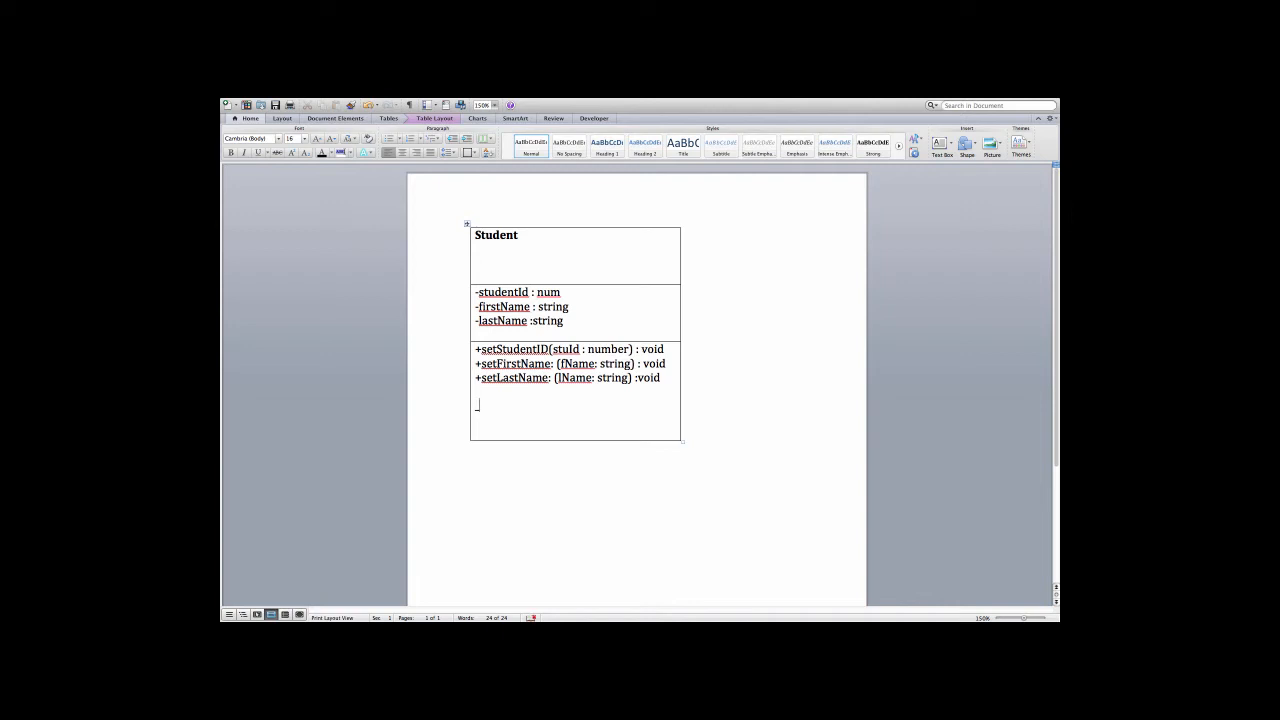
pyautogui.write('+getStudentID')
pyautogui.write('():num')
pyautogui.press('Return')
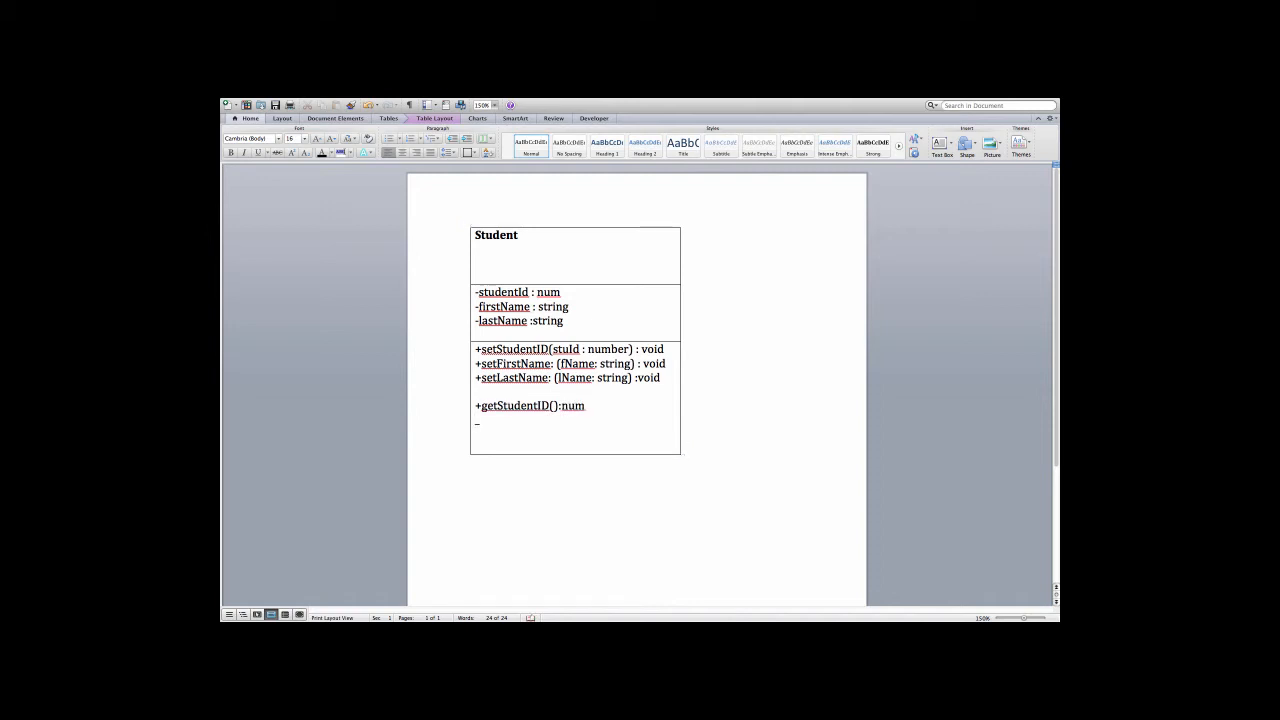
pyautogui.write('+getFirstName(')
pyautogui.write('):string')
pyautogui.press('Return')
pyautogui.write('+')
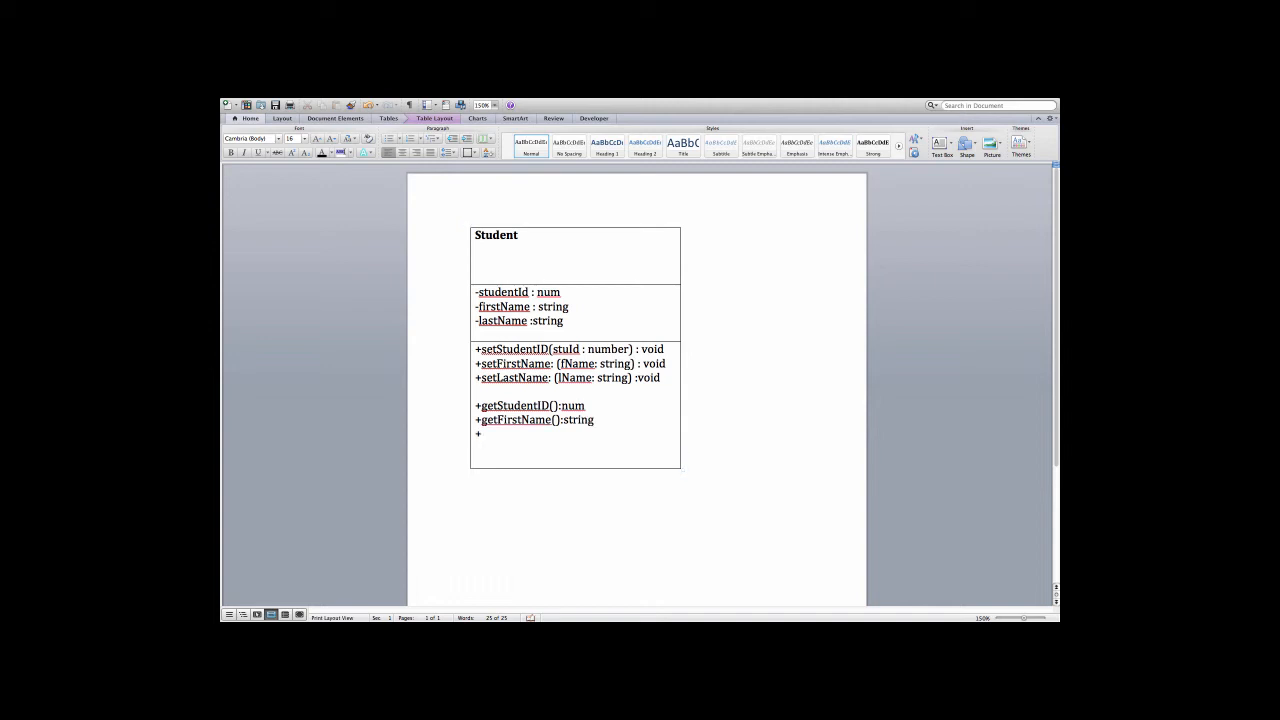
pyautogui.write('getLastName():string')
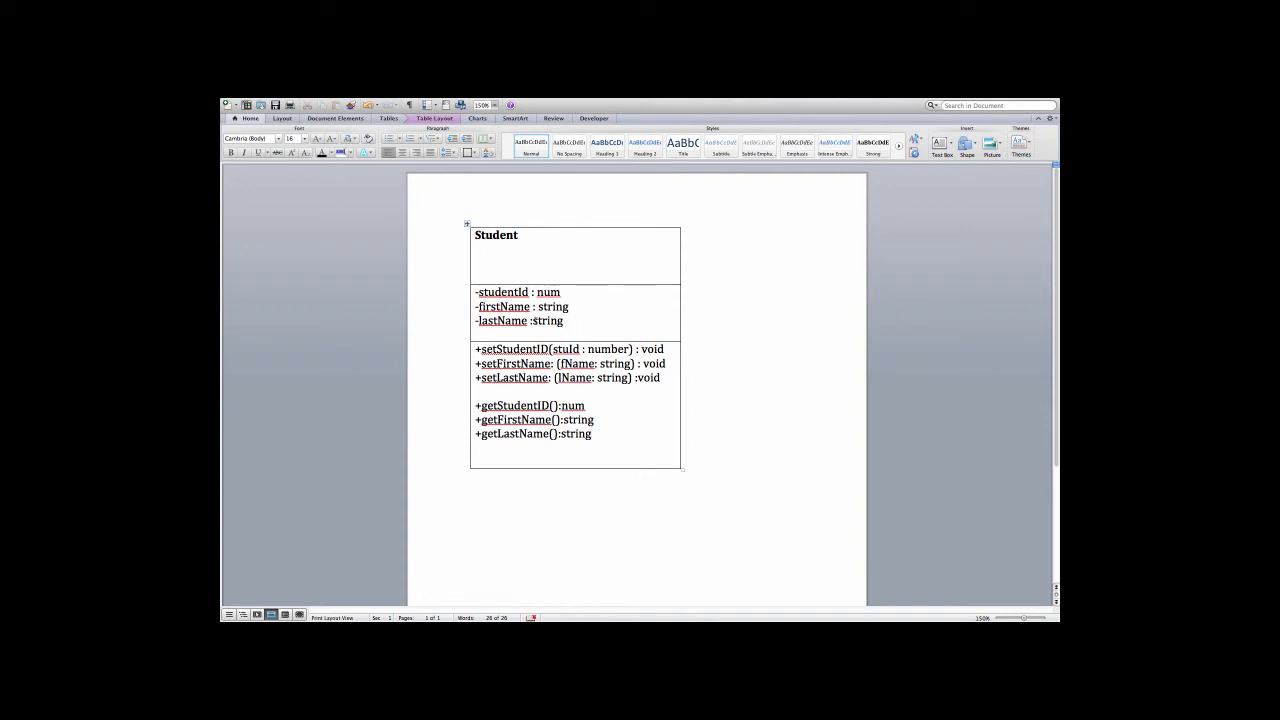
# Insert a space between the colon and string in the lastName attribute.
pyautogui.click(533, 321)
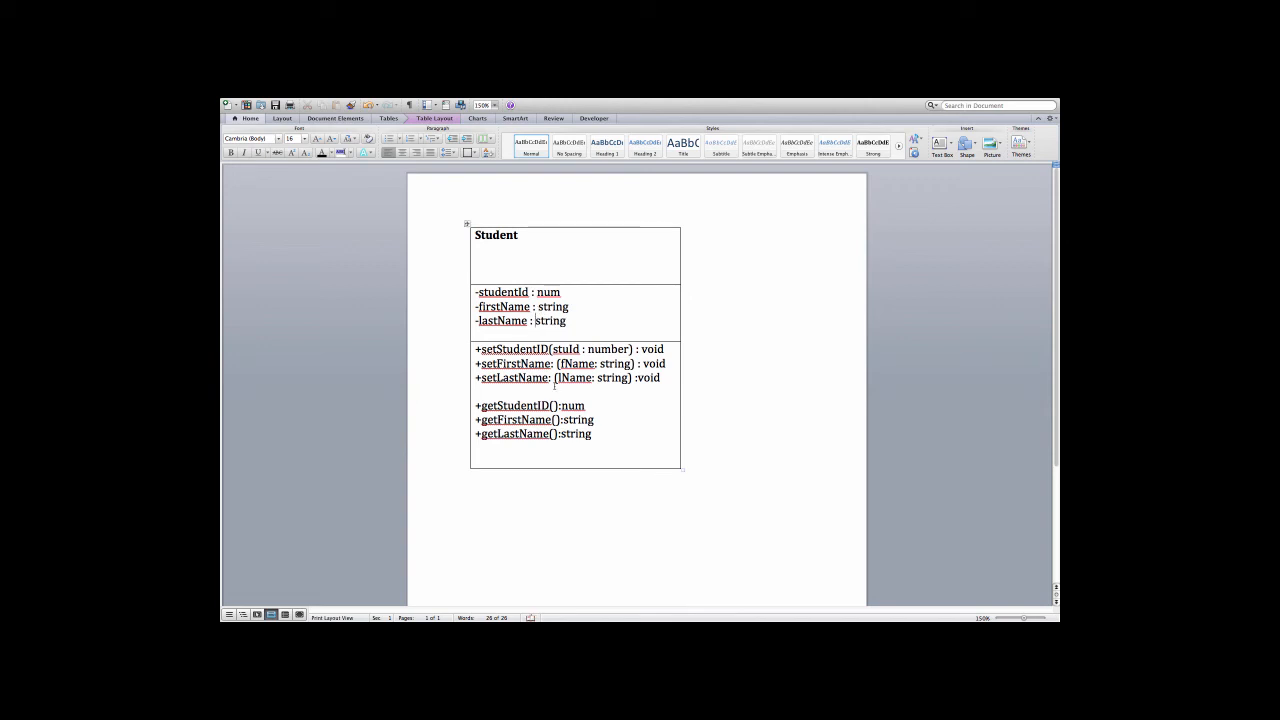